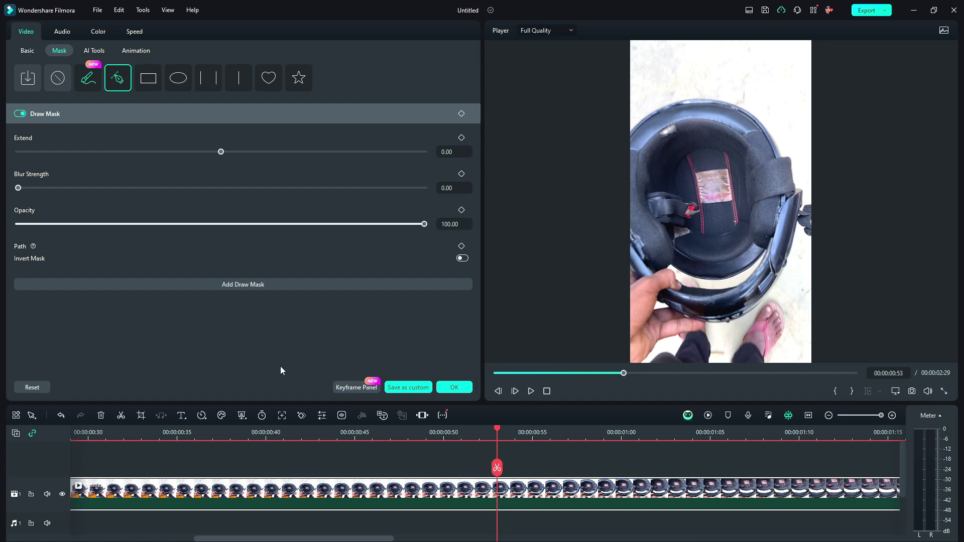
Step: Draw a closed mask point by point around the crescent-shaped gap at the helmet's lower opening at 00:00:00:53
click(764, 253)
click(756, 261)
click(744, 271)
click(725, 279)
click(701, 279)
click(691, 276)
click(677, 270)
click(671, 265)
click(667, 268)
click(675, 274)
click(677, 279)
click(682, 285)
click(695, 289)
click(709, 288)
click(728, 289)
click(740, 285)
click(751, 274)
click(760, 265)
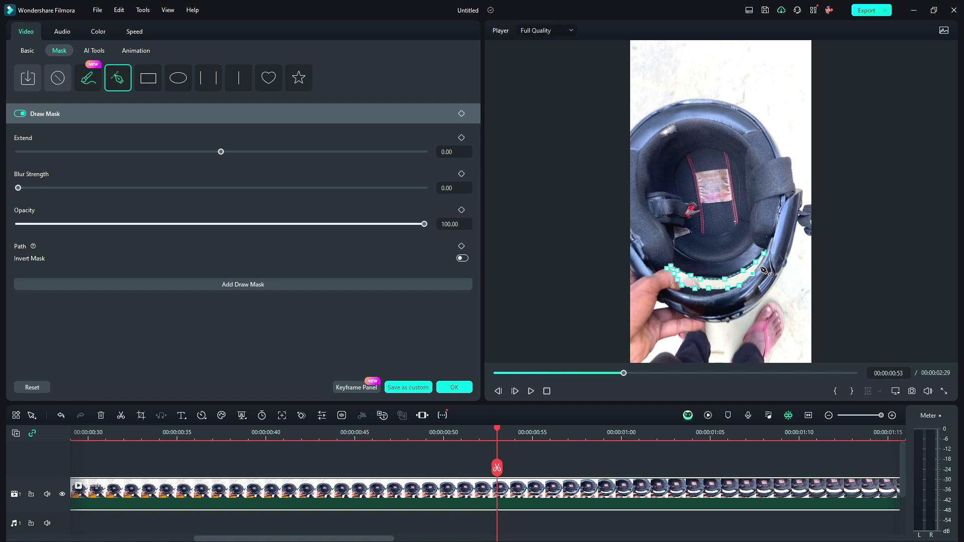
click(765, 257)
Step: Invert the drawn mask so the gap is cut out, and nudge a point on its lower edge to fit
click(462, 248)
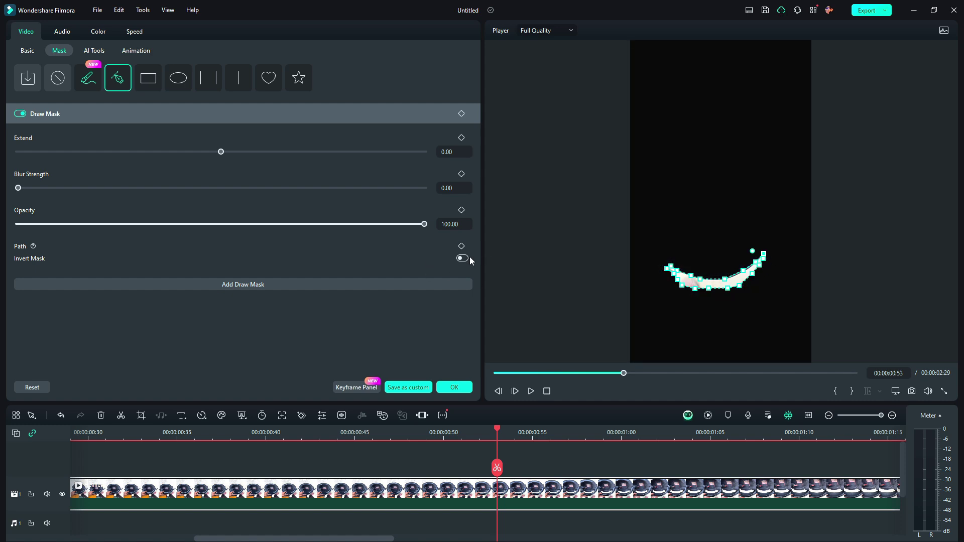
click(461, 258)
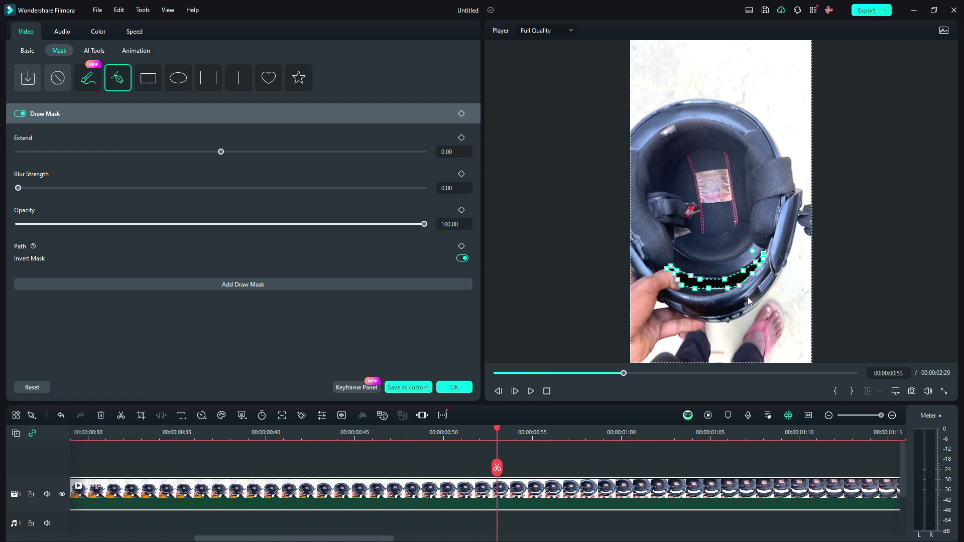
drag(741, 285, 743, 286)
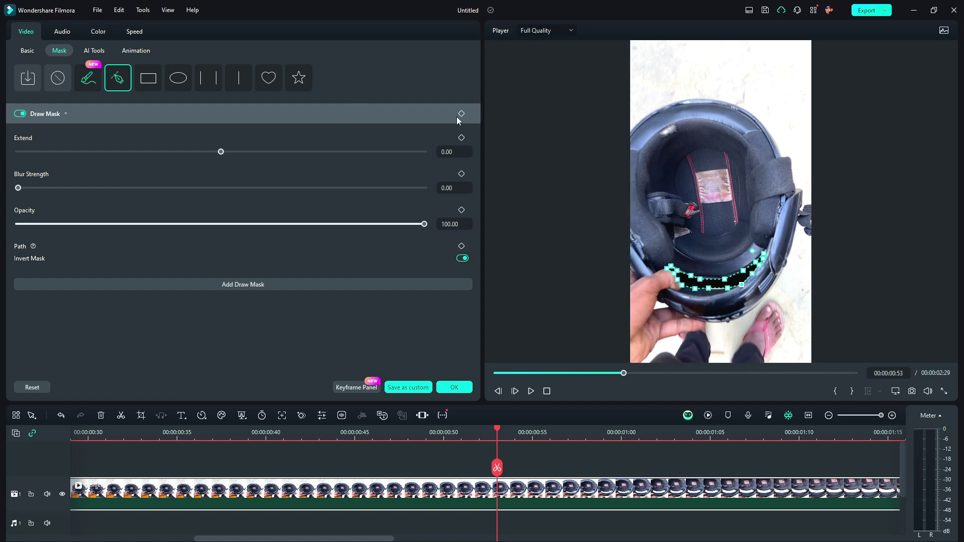
Step: Add Transform and Draw Mask keyframes to the clip at 00:00:00:53
click(24, 51)
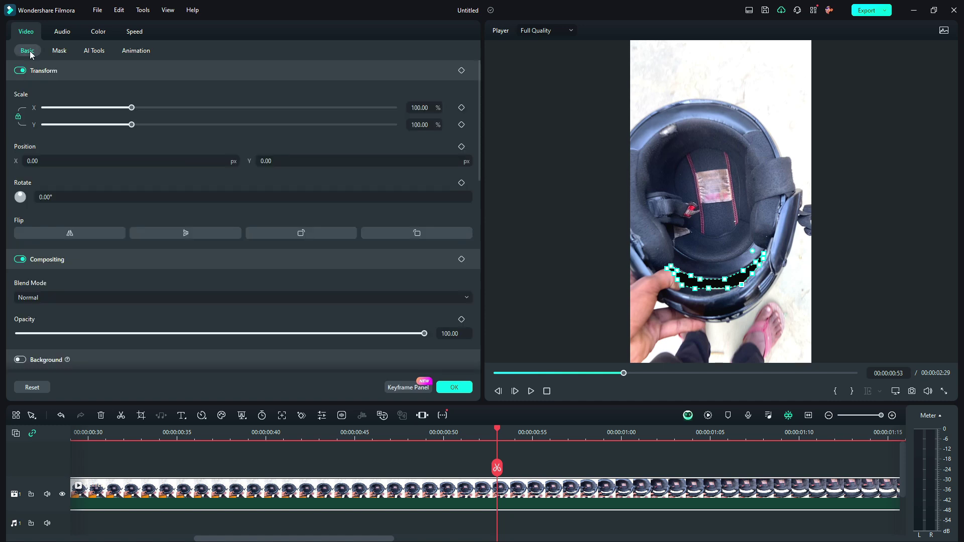
click(462, 71)
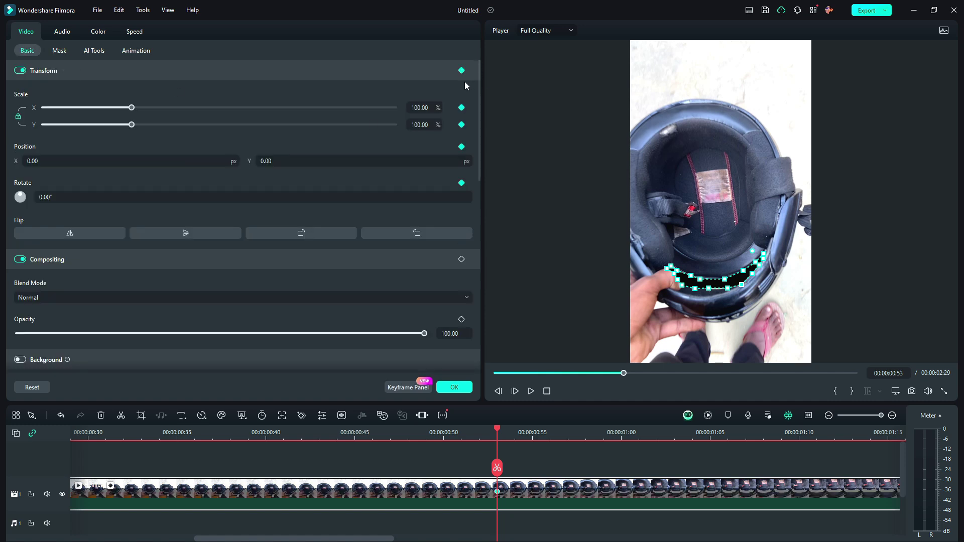
click(55, 54)
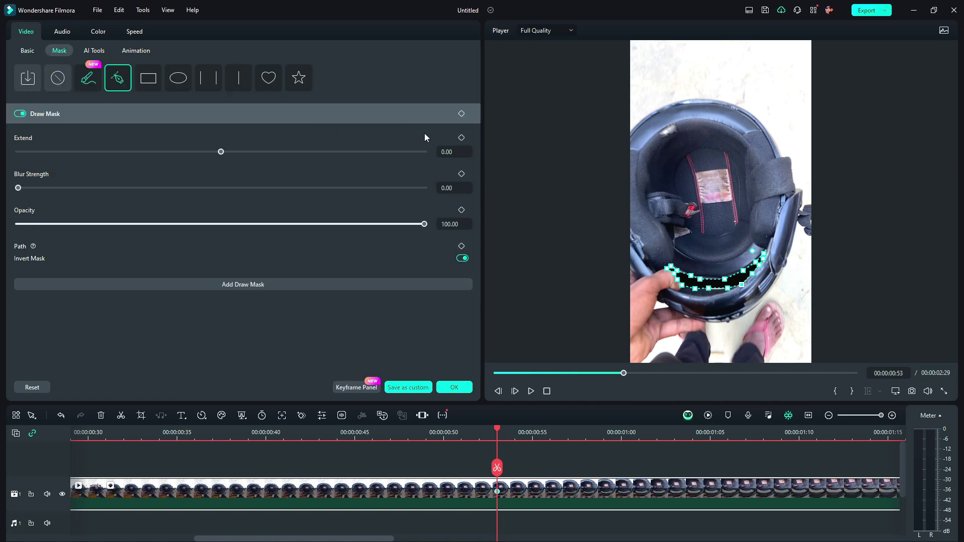
click(462, 113)
Step: Adjust the mask's points to fit the helmet gap at 00:00:00:54
click(510, 432)
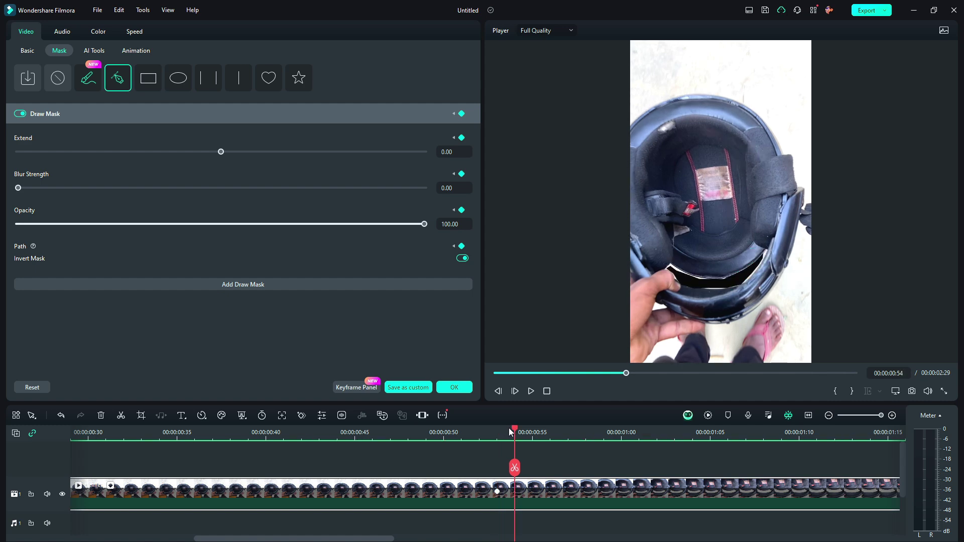
click(718, 280)
click(718, 281)
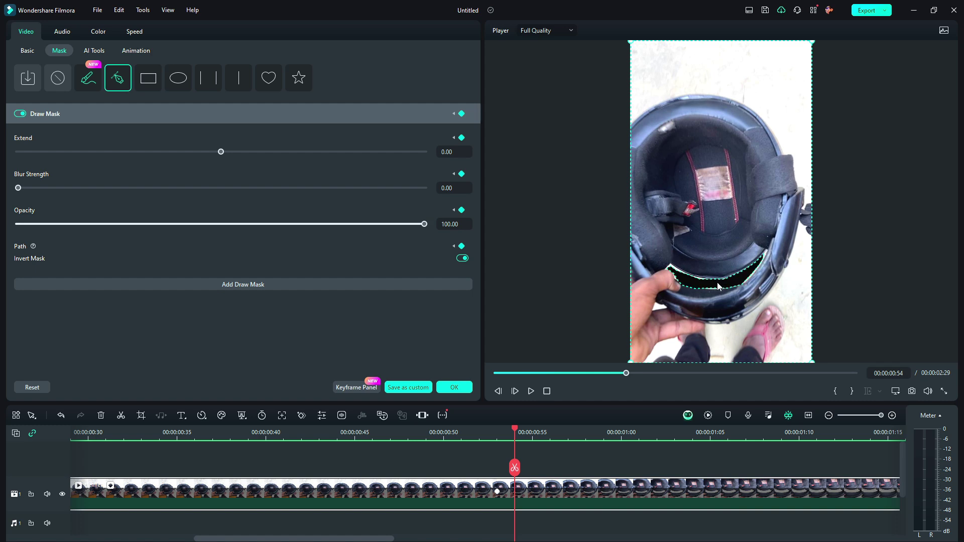
click(718, 287)
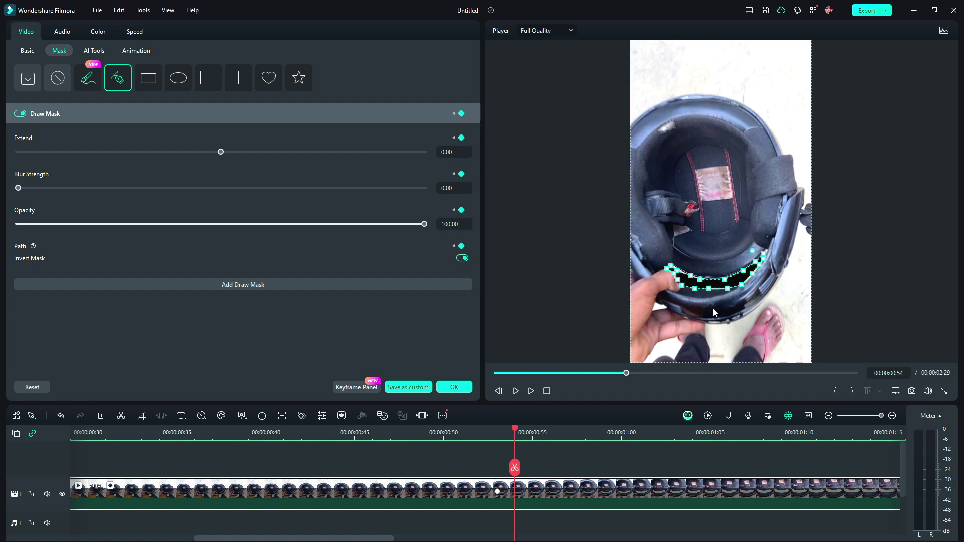
drag(728, 290, 730, 295)
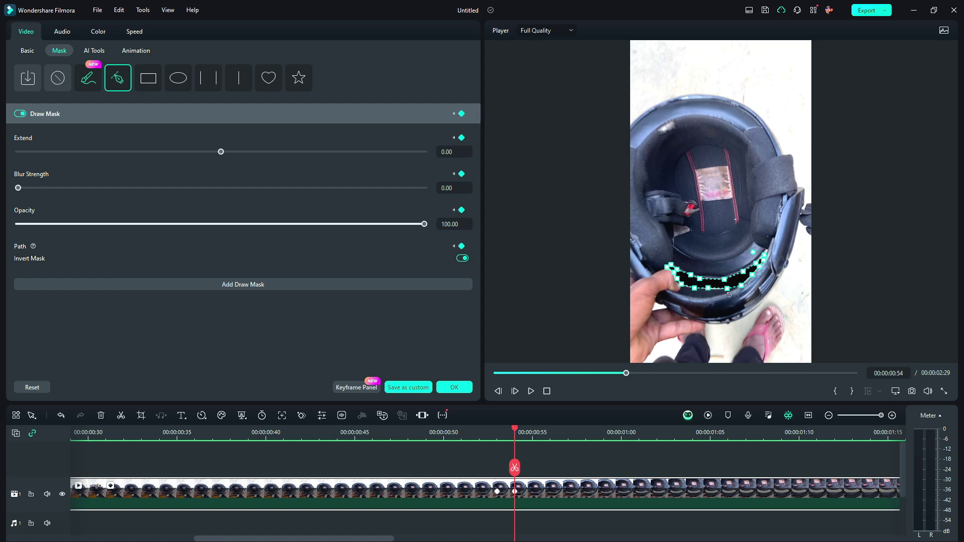
Step: Move the mask's upper-edge point to match the helmet gap at 00:00:00:55
click(533, 431)
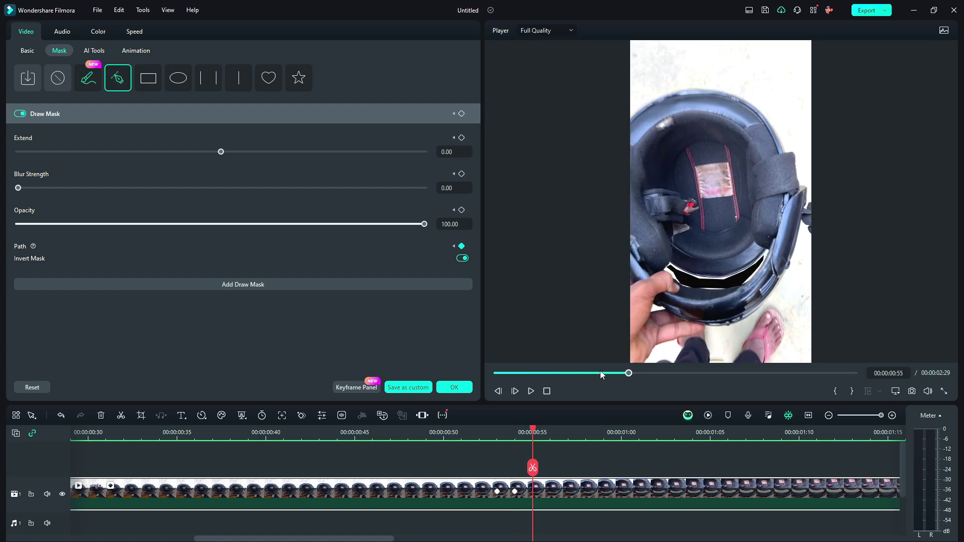
click(723, 289)
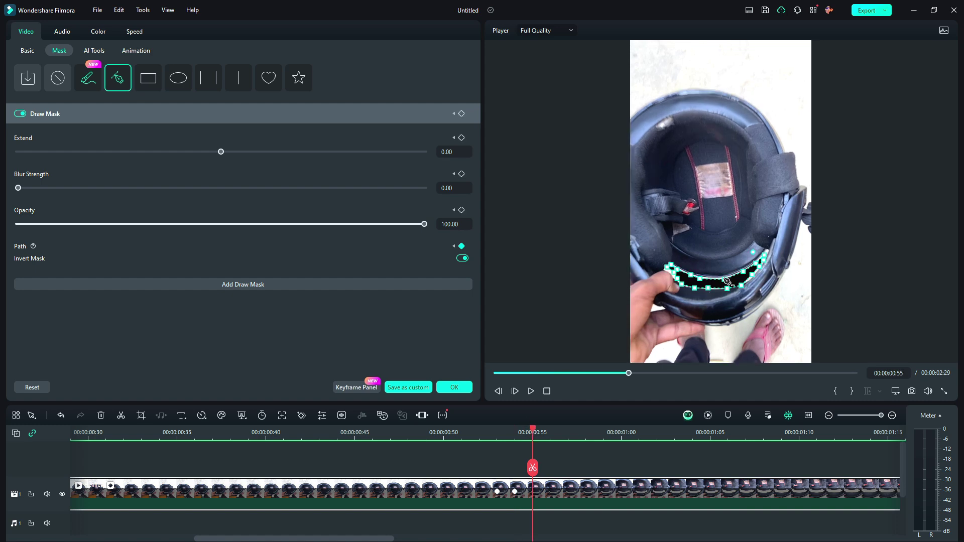
drag(724, 278, 725, 275)
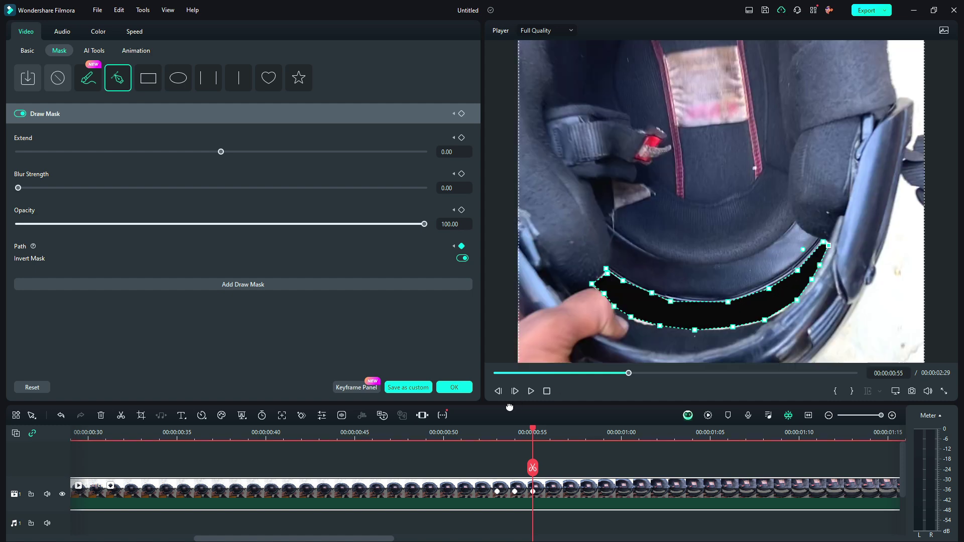
Step: Reshape the mask frame by frame to follow the widening helmet gap from 00:00:00:56 to 00:00:01:08
click(554, 432)
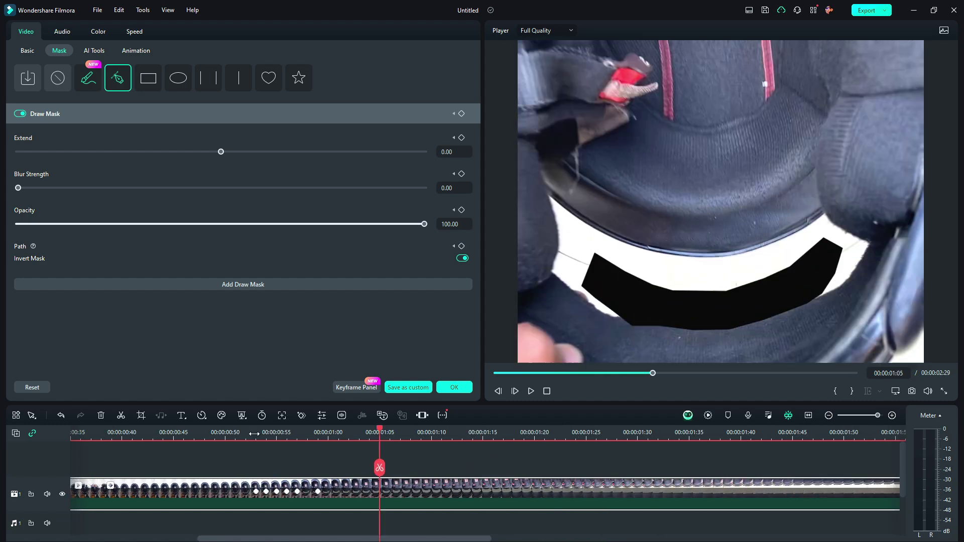
drag(380, 493, 285, 493)
click(277, 492)
click(267, 493)
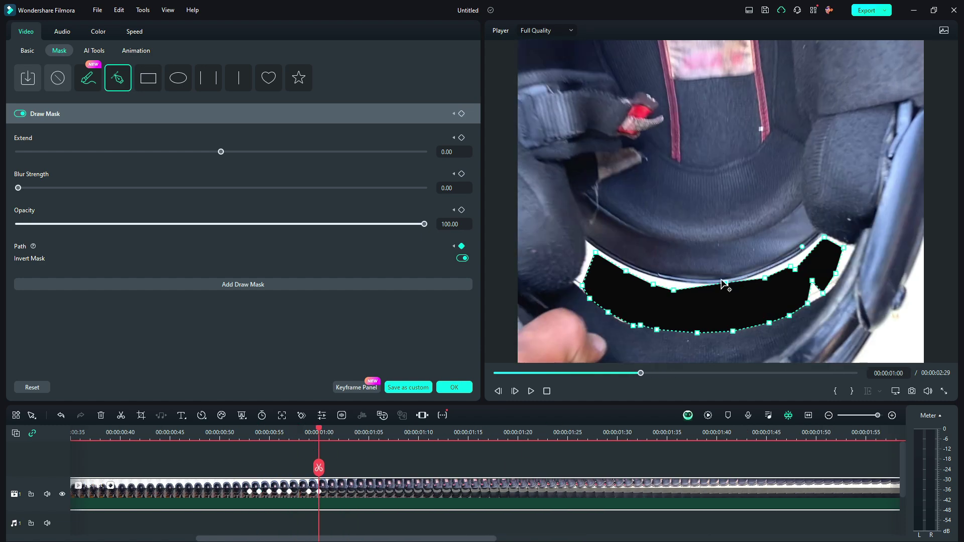
drag(830, 262, 849, 248)
drag(812, 282, 823, 294)
drag(626, 271, 626, 264)
drag(596, 253, 559, 209)
drag(812, 238, 822, 221)
drag(554, 201, 537, 180)
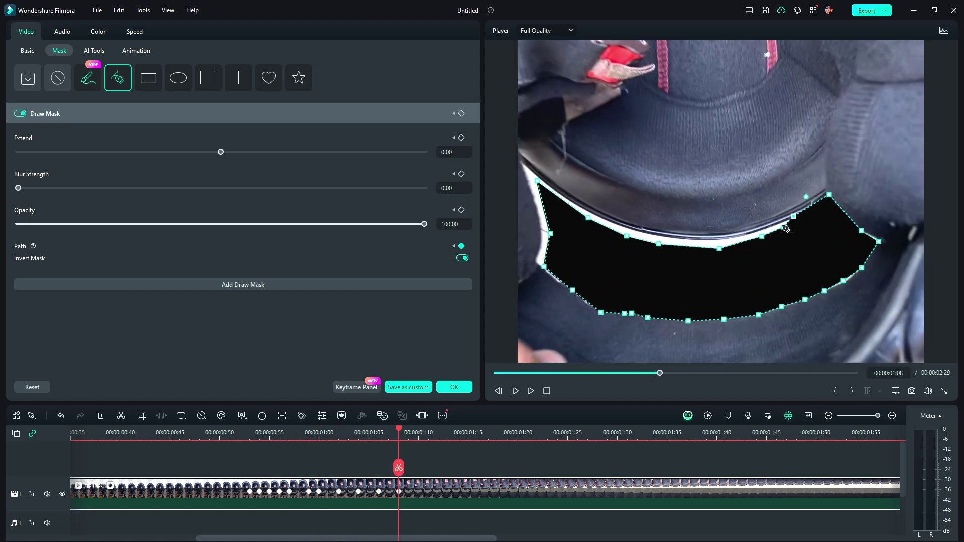
Step: Refine the mask's outer corner and upper edge along the helmet gap between 00:00:01:08 and 00:00:01:16
drag(854, 264, 863, 269)
drag(655, 251, 660, 243)
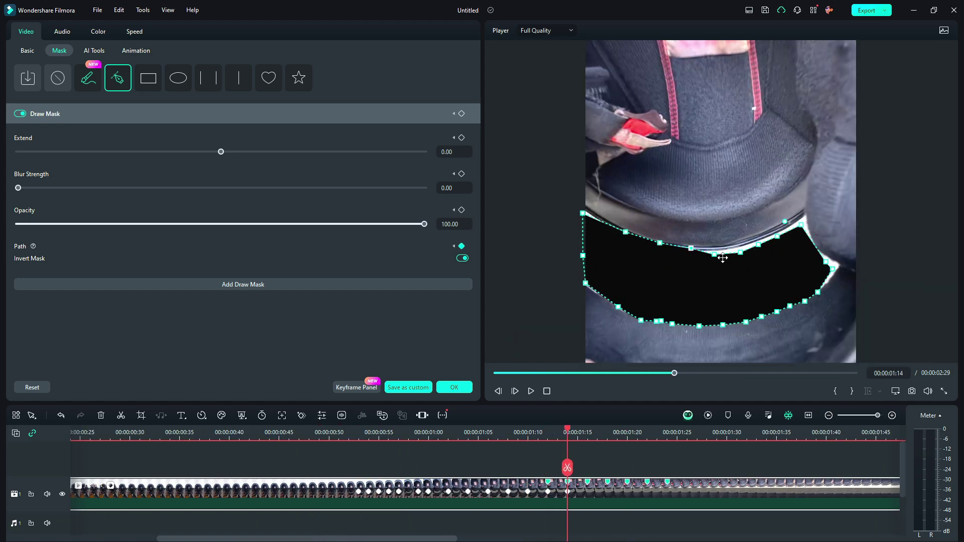
key(Right)
key(Right)
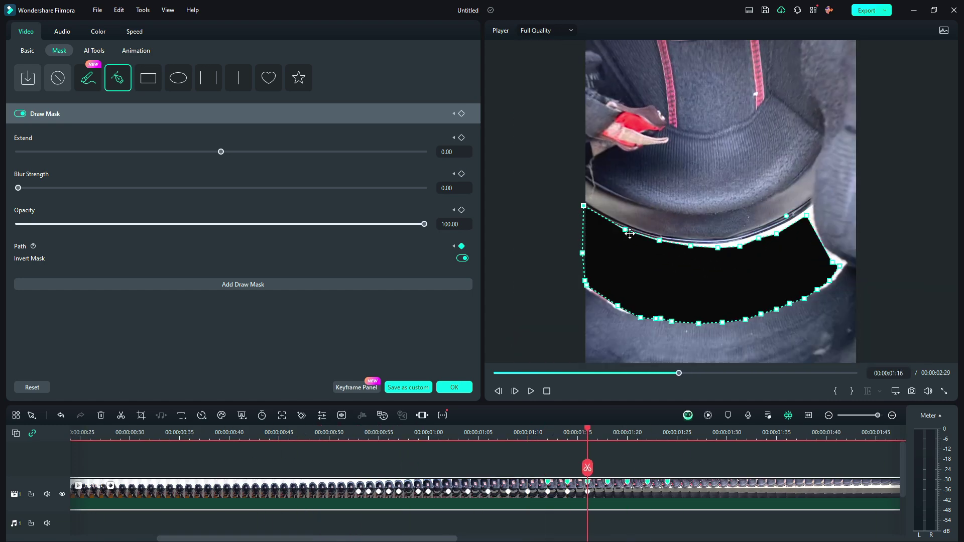
drag(627, 239, 626, 232)
Step: Shift the mask and its upper-edge points to follow the helmet gap at 00:00:01:18 and 00:00:01:20
key(Right)
key(Right)
drag(802, 217, 807, 207)
key(Right)
key(Right)
drag(704, 281, 707, 274)
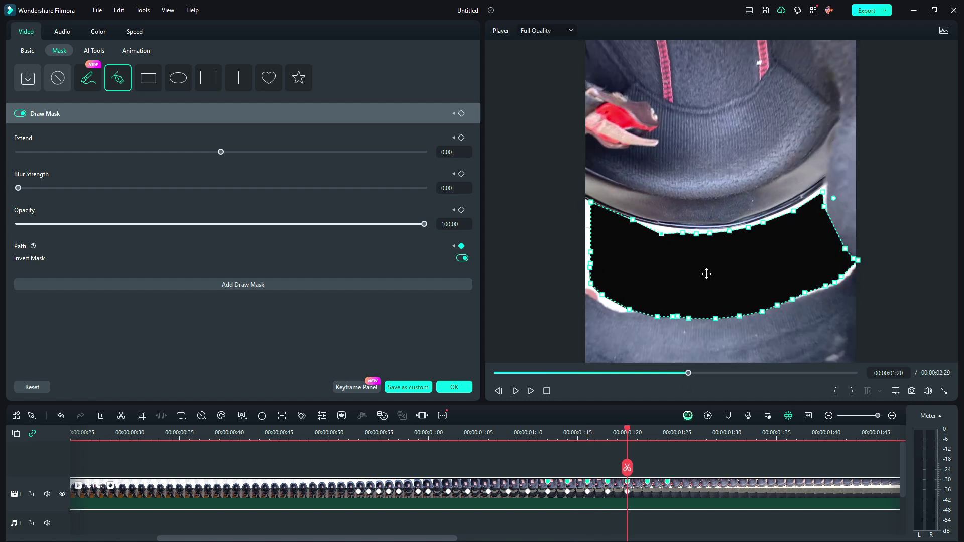
drag(662, 234, 663, 227)
Step: Move the mask's upper and side points to fit the helmet gap two frames further on, at 00:00:01:22
key(Right)
key(Right)
drag(720, 233, 719, 226)
drag(834, 231, 854, 236)
key(Right)
key(Right)
key(Right)
key(Right)
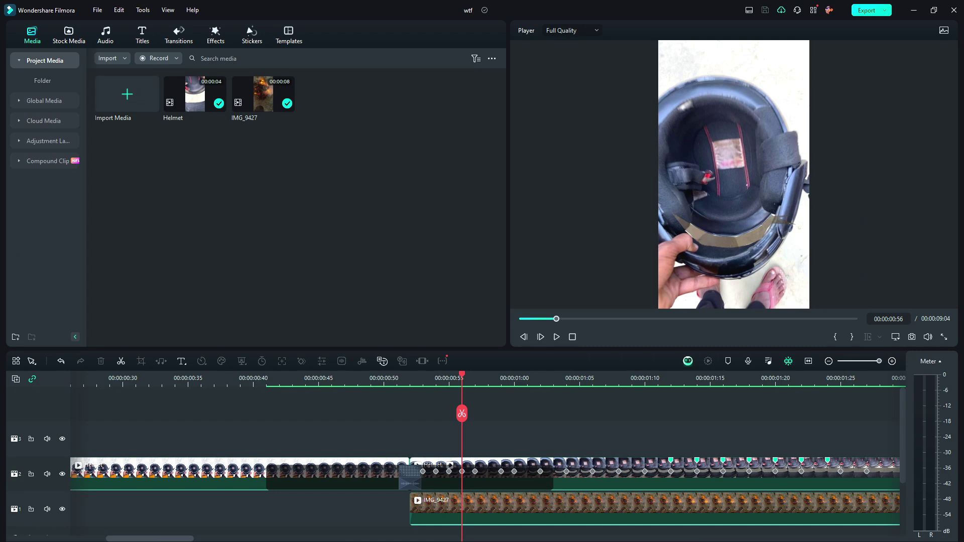
Step: Adjust the Helmet clip's mask points on the lower and upper edges of the gap at 00:00:00:56
click(494, 477)
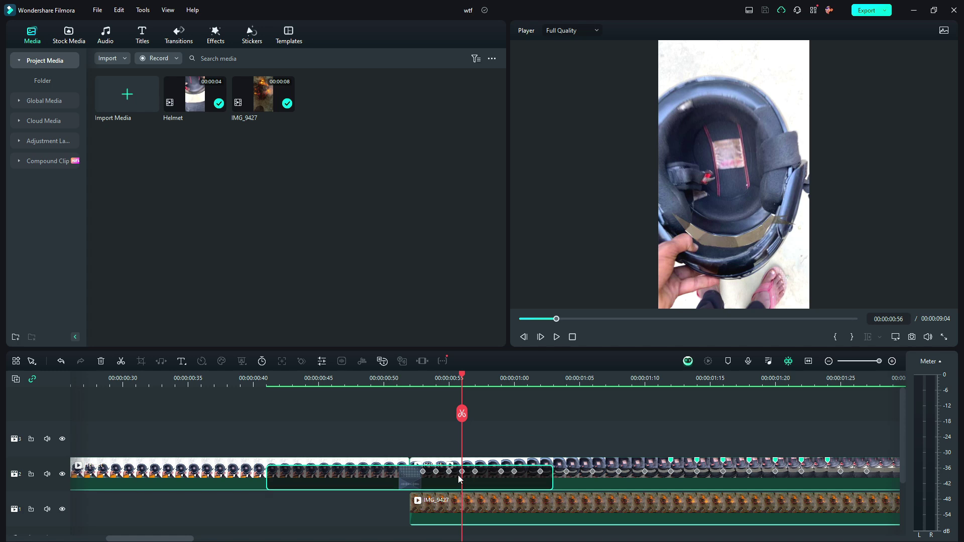
click(722, 248)
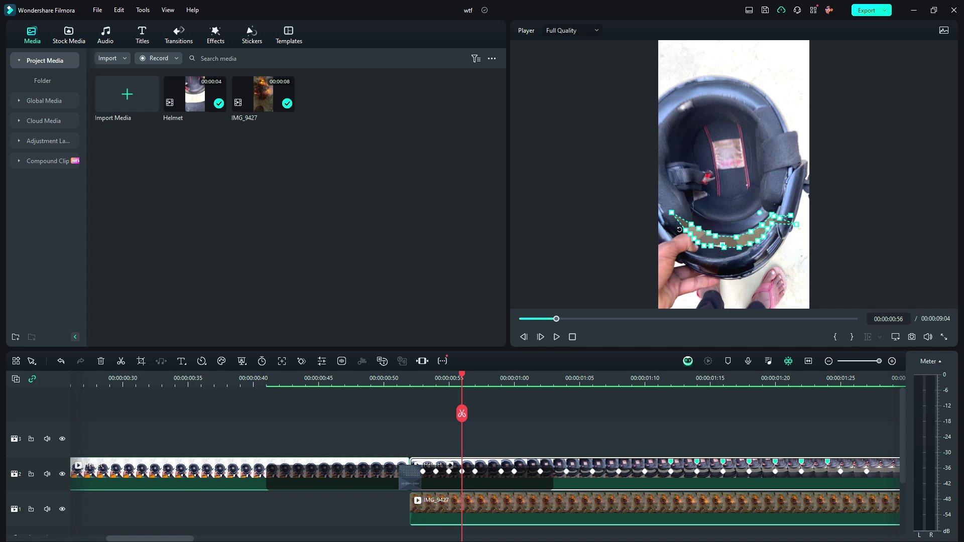
click(875, 247)
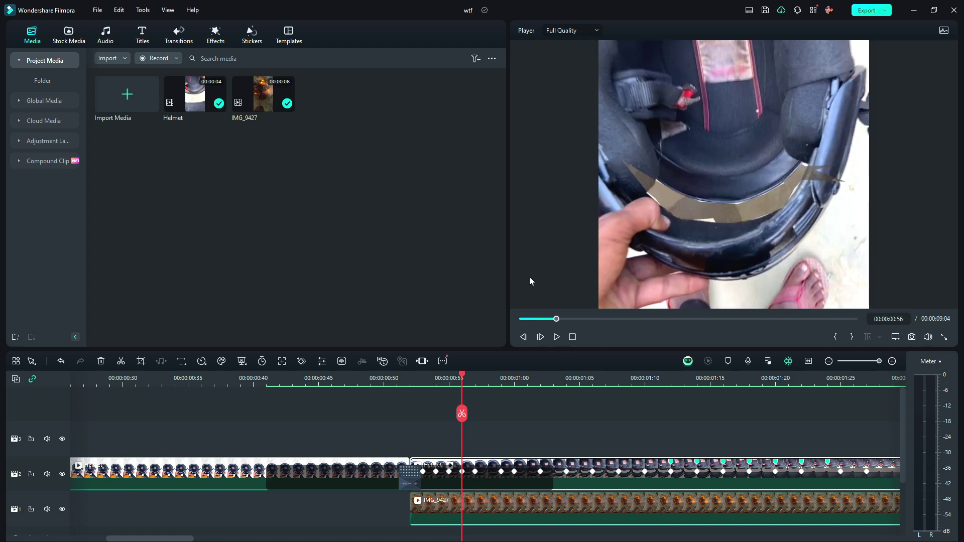
click(747, 191)
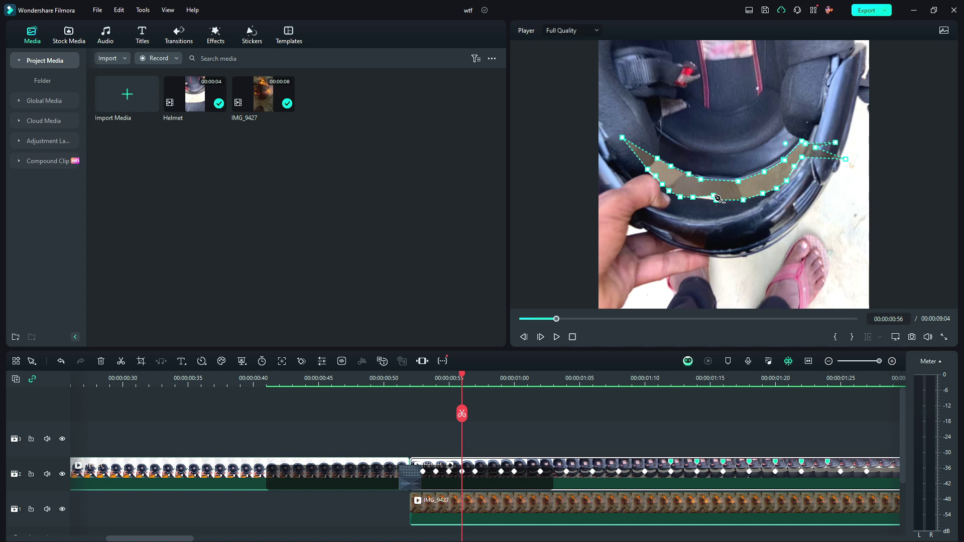
drag(717, 197, 707, 202)
click(704, 179)
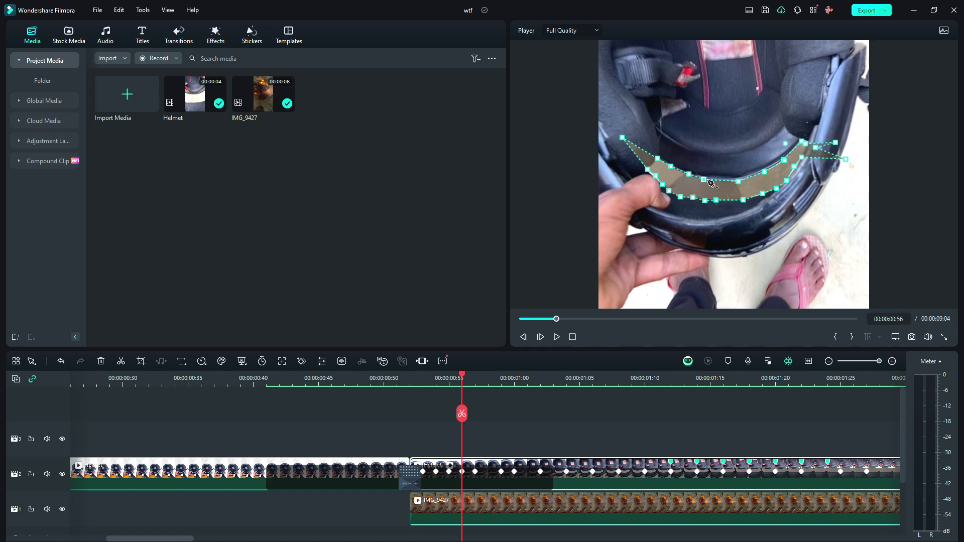
Step: Try adding and shifting an extra point on the mask's upper edge at 00:00:00:56, and undo it
click(720, 178)
drag(721, 180, 716, 180)
key(ctrl+z)
key(ctrl+z)
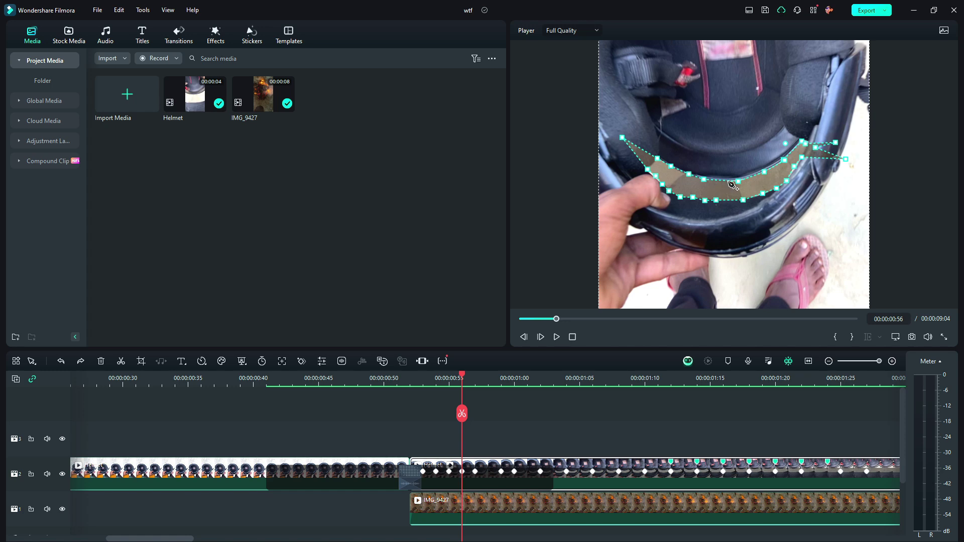
Step: Move the mask's lower-edge point down to cover the uncovered strip of the gap at 00:00:00:58
click(488, 382)
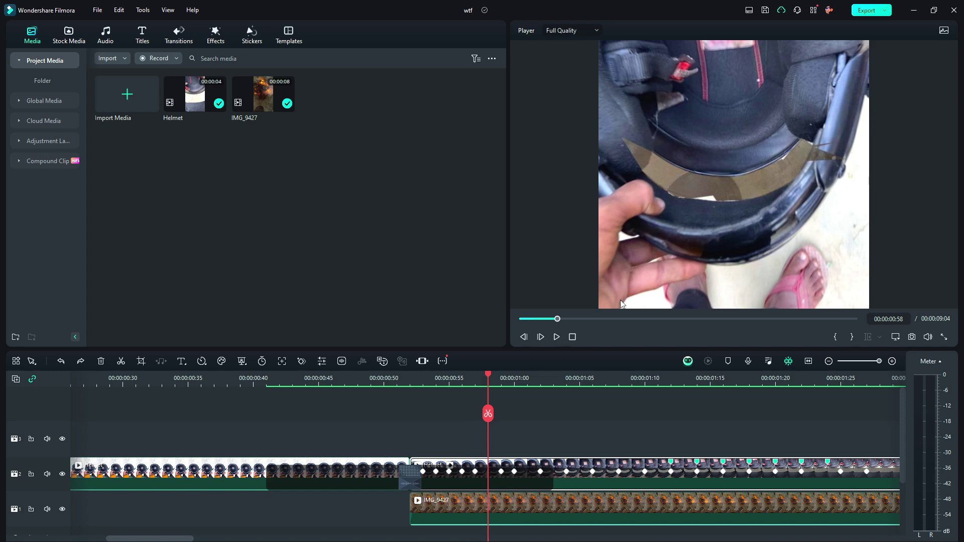
click(652, 237)
drag(714, 195, 708, 201)
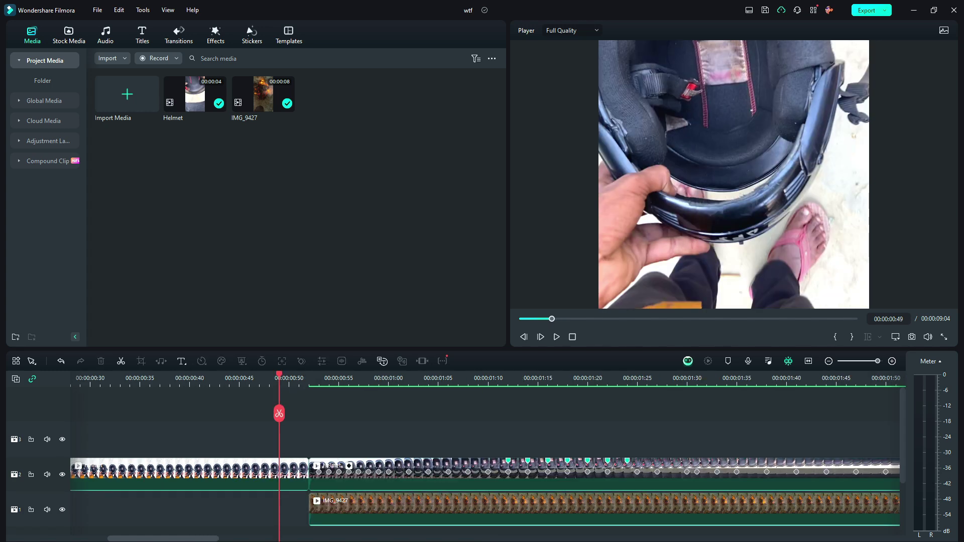
Step: Add a Dissolve transition at the cut between the two helmet clips at 00:00:00:52 and shorten it to about 8 frames
click(299, 381)
click(317, 378)
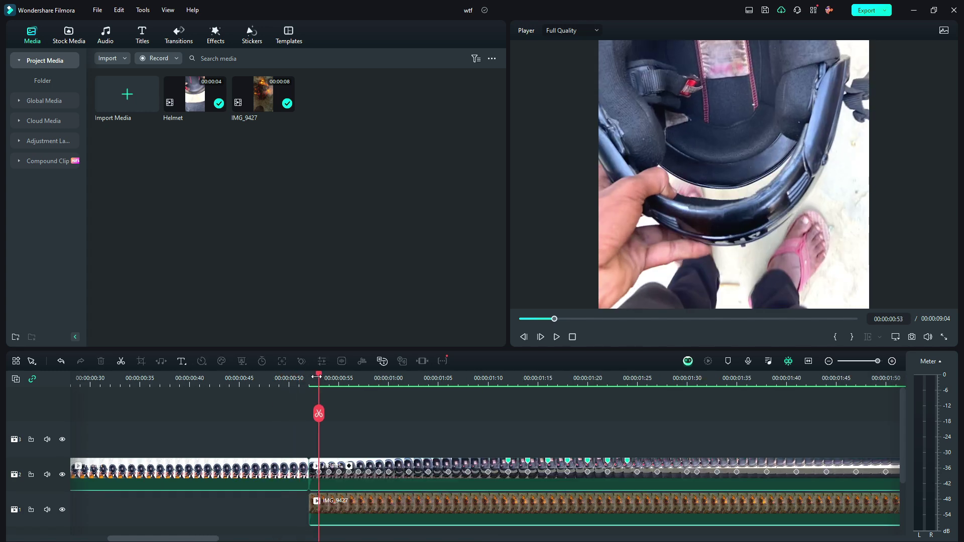
click(305, 374)
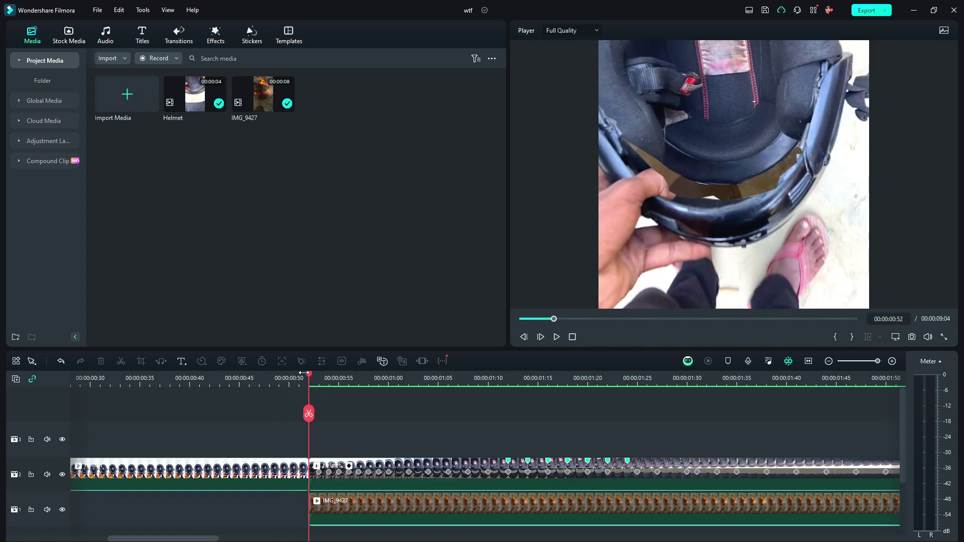
click(301, 374)
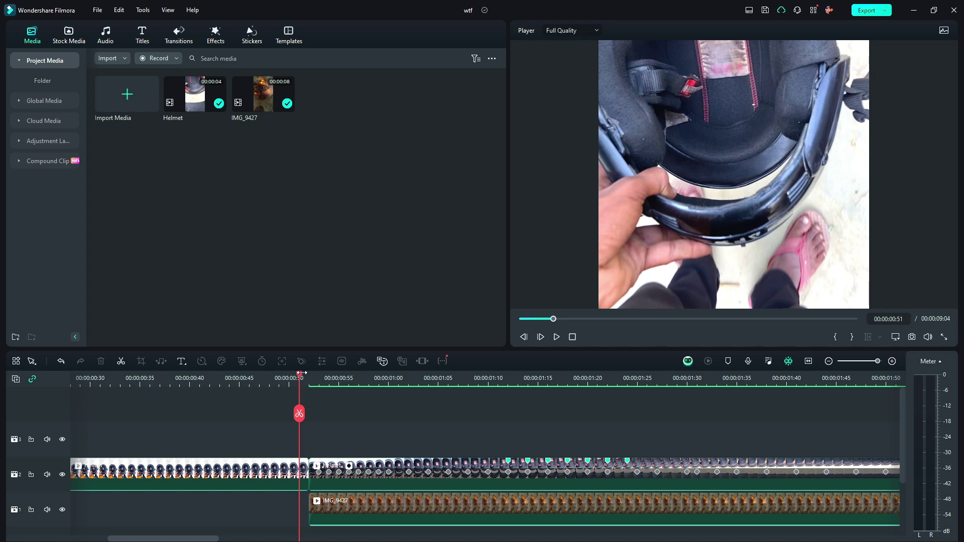
key(Right)
click(301, 374)
click(185, 44)
mouse_move(158, 117)
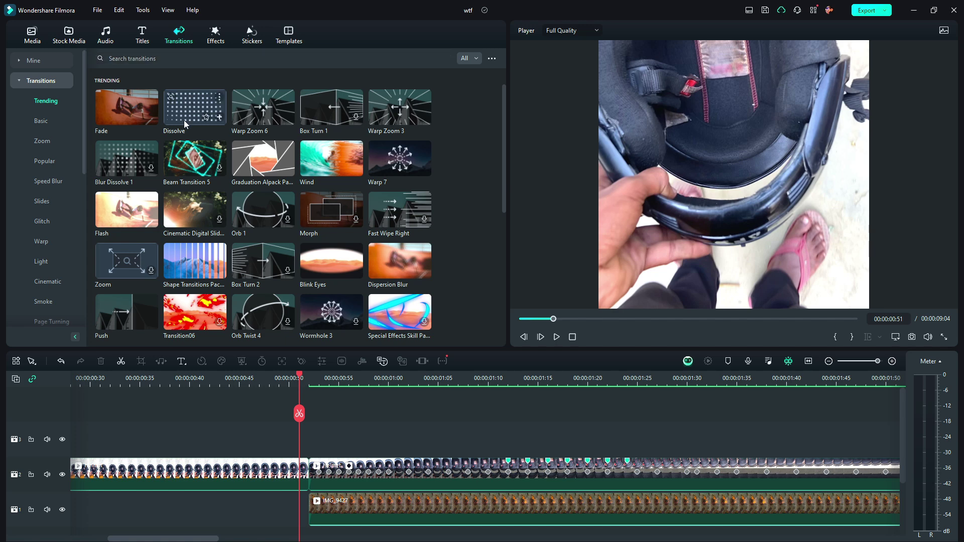
drag(185, 124, 295, 479)
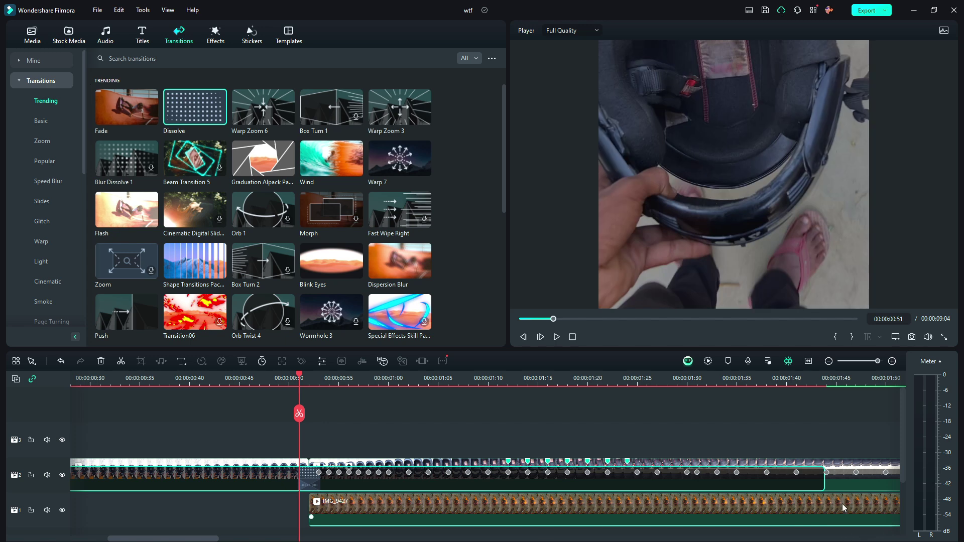
drag(823, 484, 351, 488)
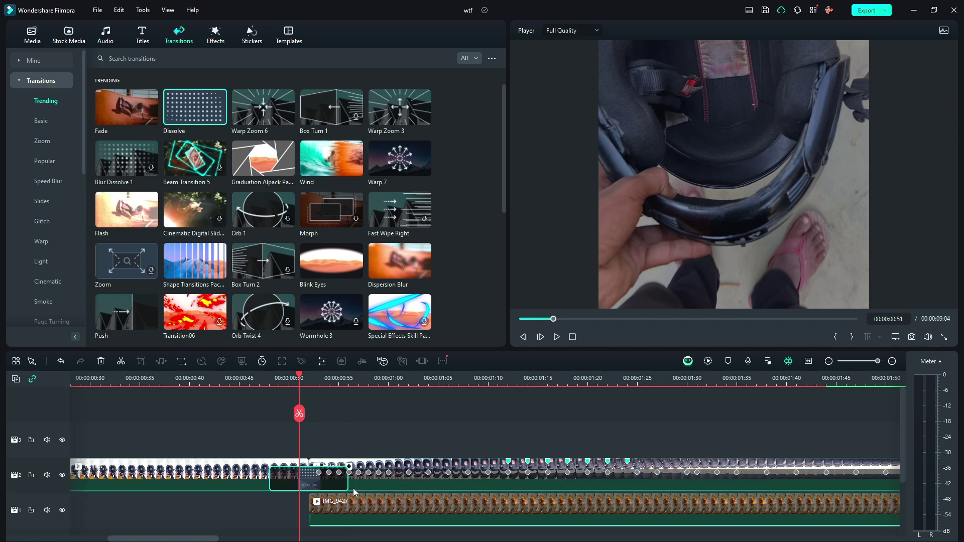
Step: Check the Dissolve transition frame by frame from 00:00:00:47, and play the sequence through the helmet opening
click(260, 383)
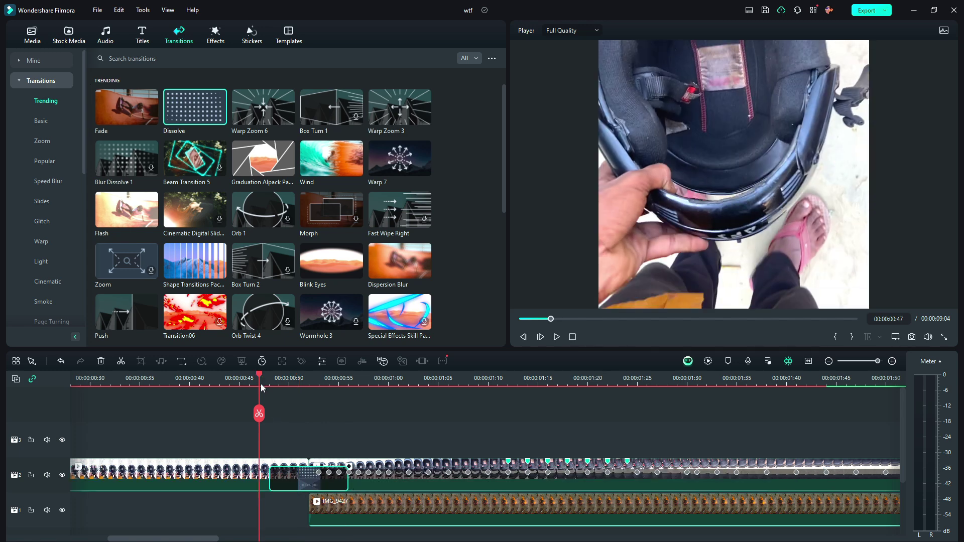
key(Right)
key(Right)
key(Right)
key(Right)
key(Right)
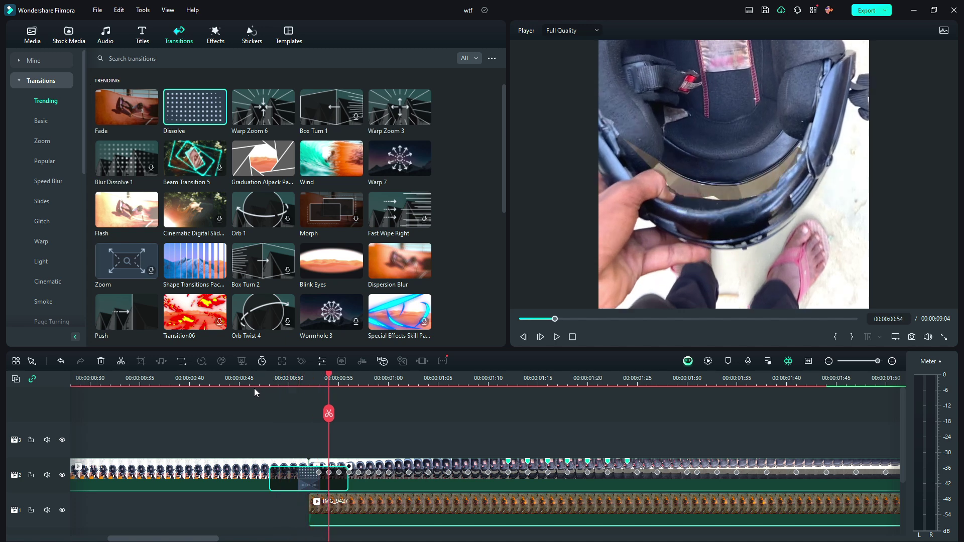
click(189, 381)
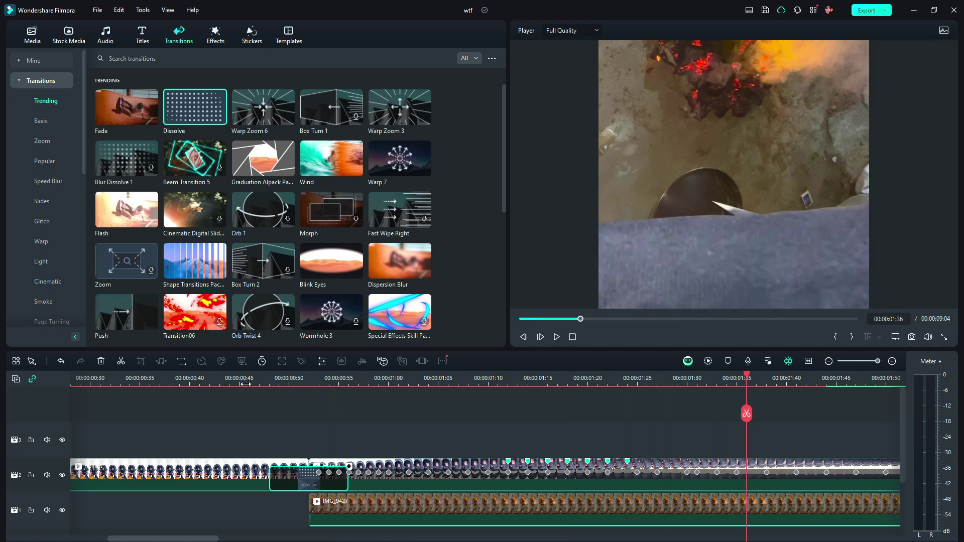
Step: Play the end of the Helmet clip's zoom from 00:00:01:36 to check the move into the second clip
scroll(229, 373, down, 5)
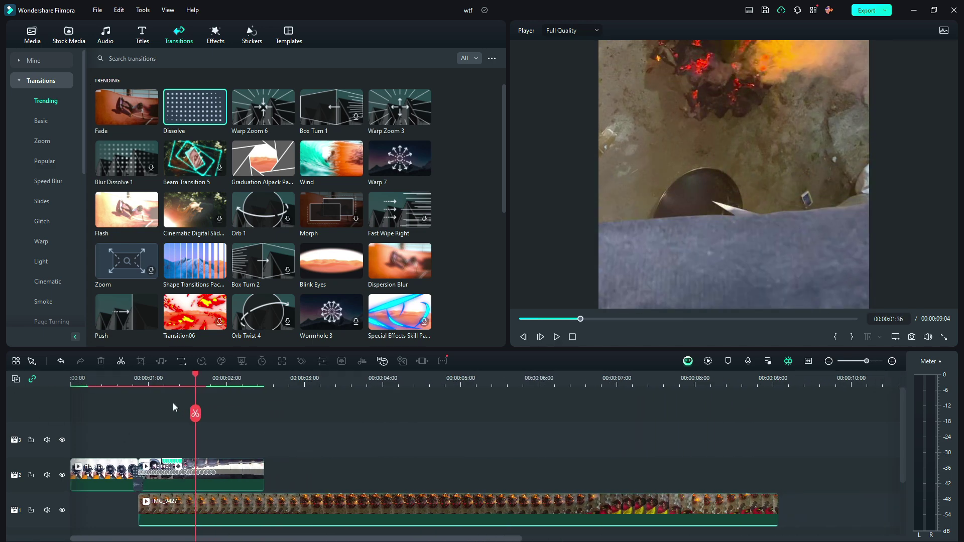
click(134, 382)
scroll(511, 399, up, 4)
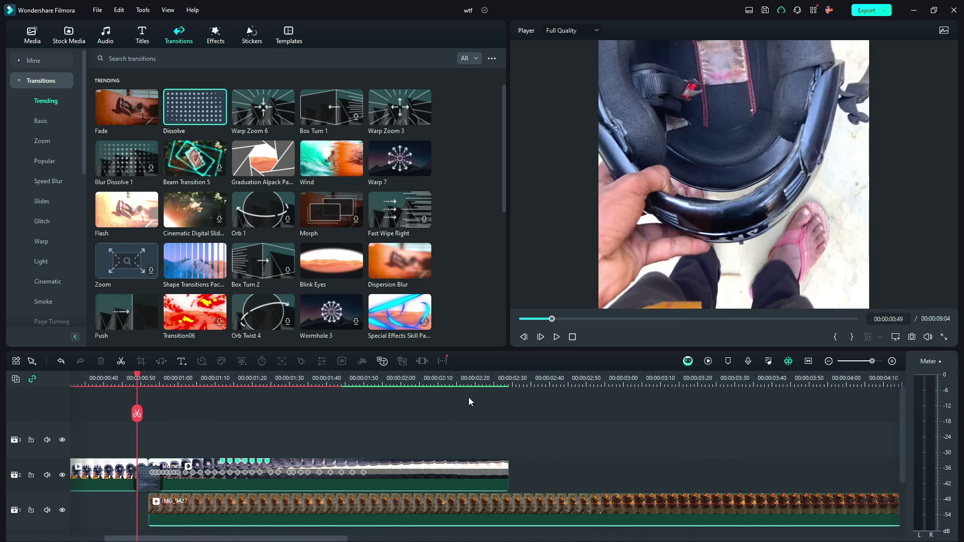
click(312, 376)
scroll(484, 486, up, 2)
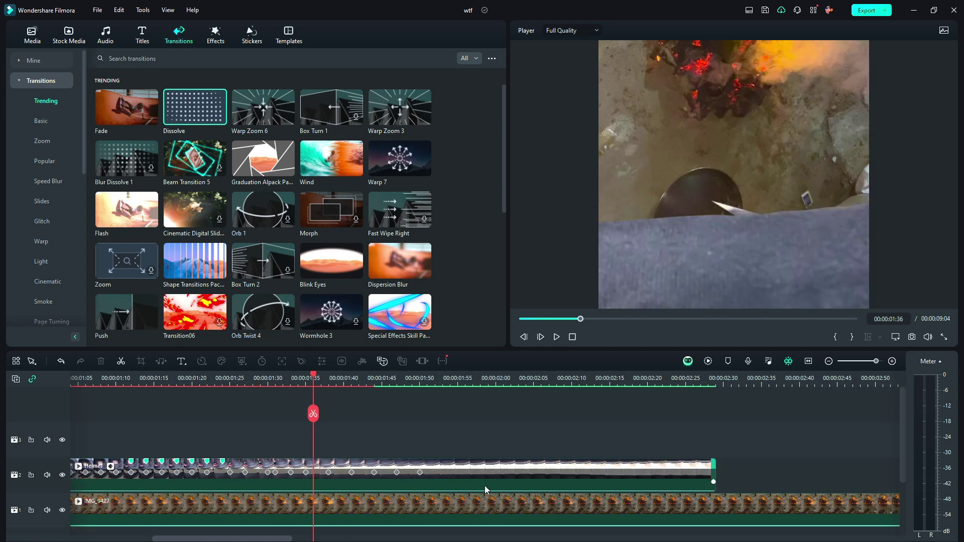
click(492, 476)
key(space)
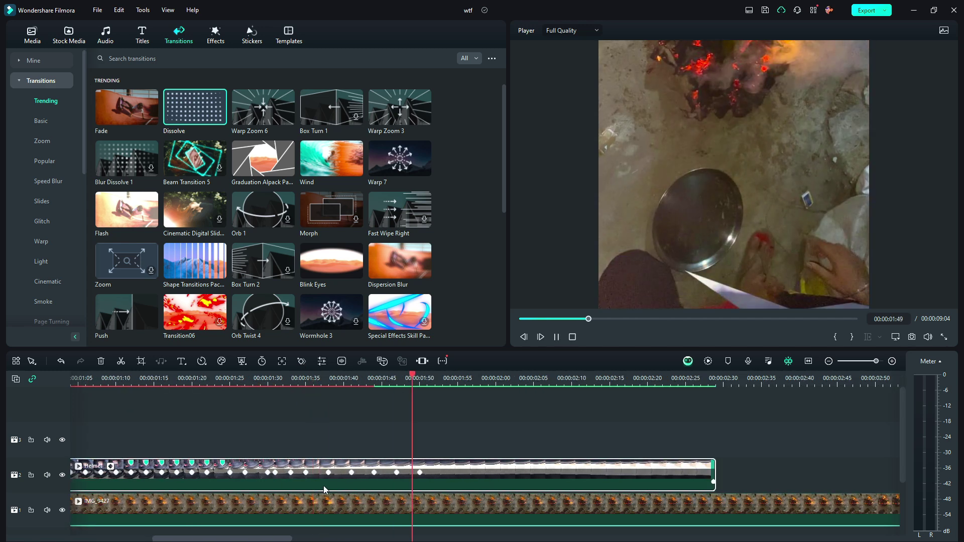
Step: Open the Helmet clip's Transform settings and examine the scale and position keyframes at 00:00:01:38, 00:00:01:35 and 00:00:01:50
click(328, 475)
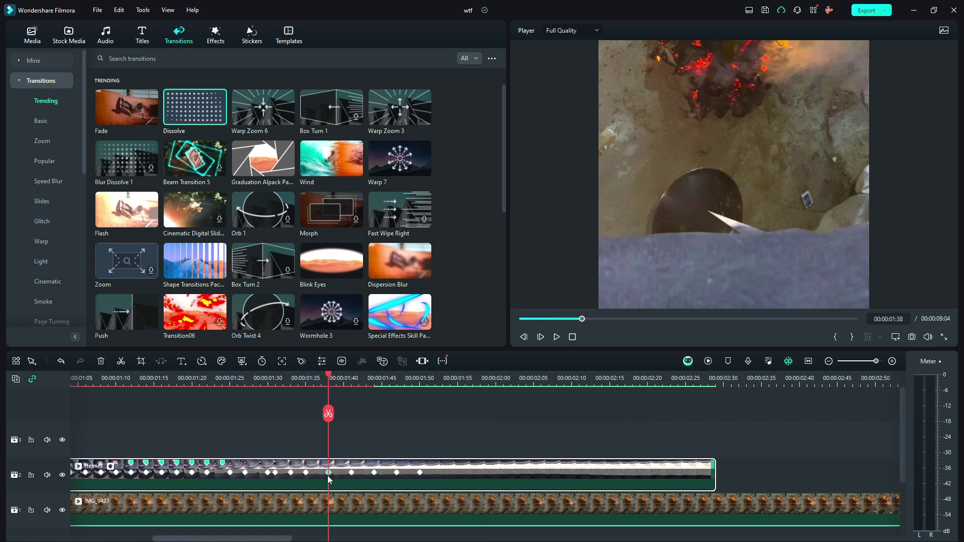
double_click(331, 482)
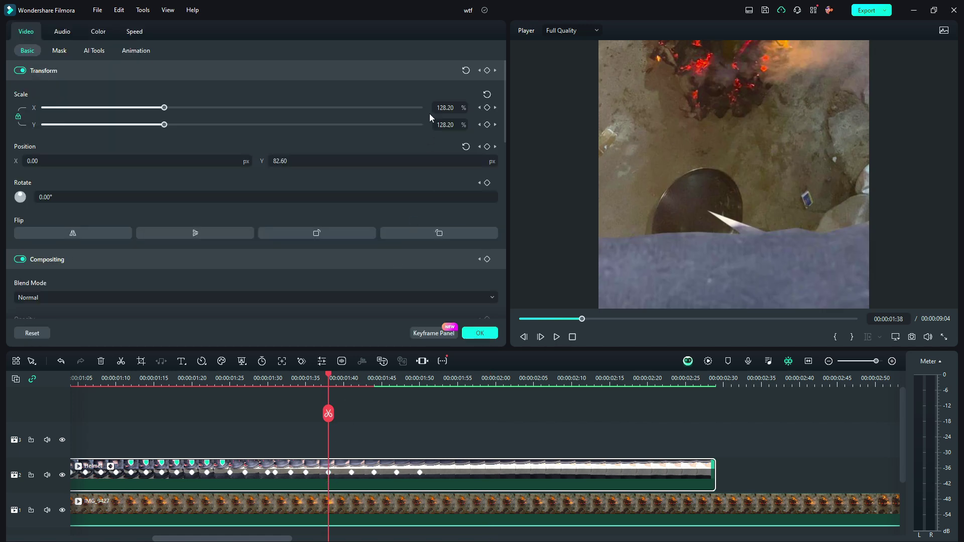
click(306, 473)
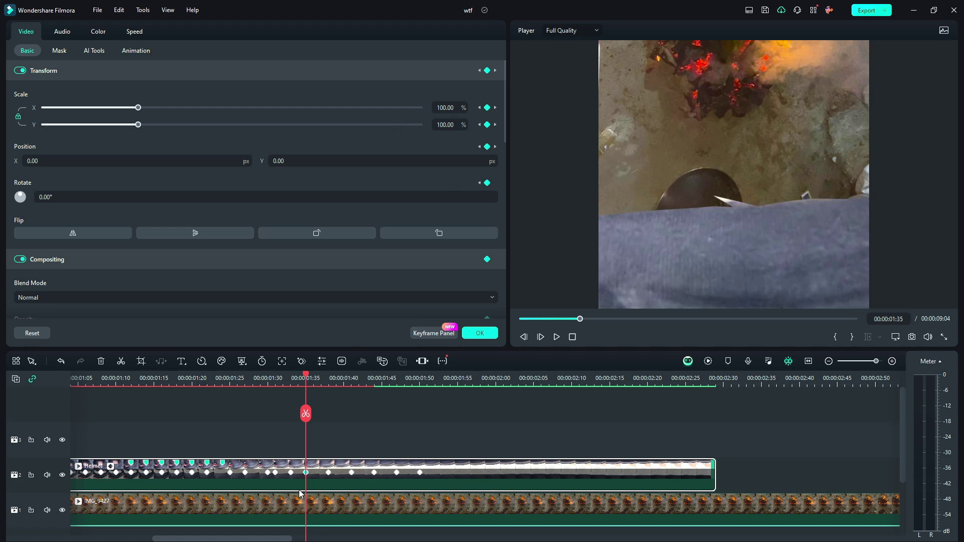
click(329, 474)
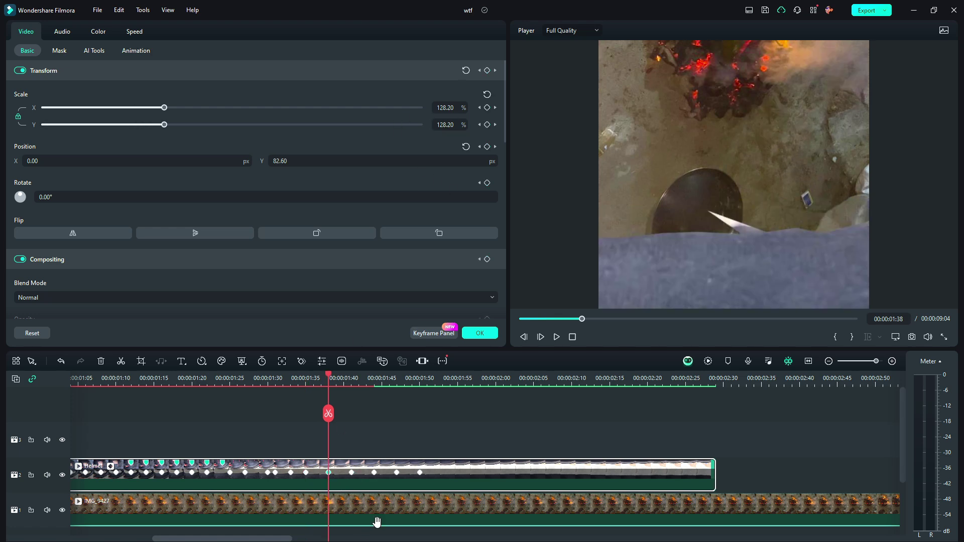
click(420, 474)
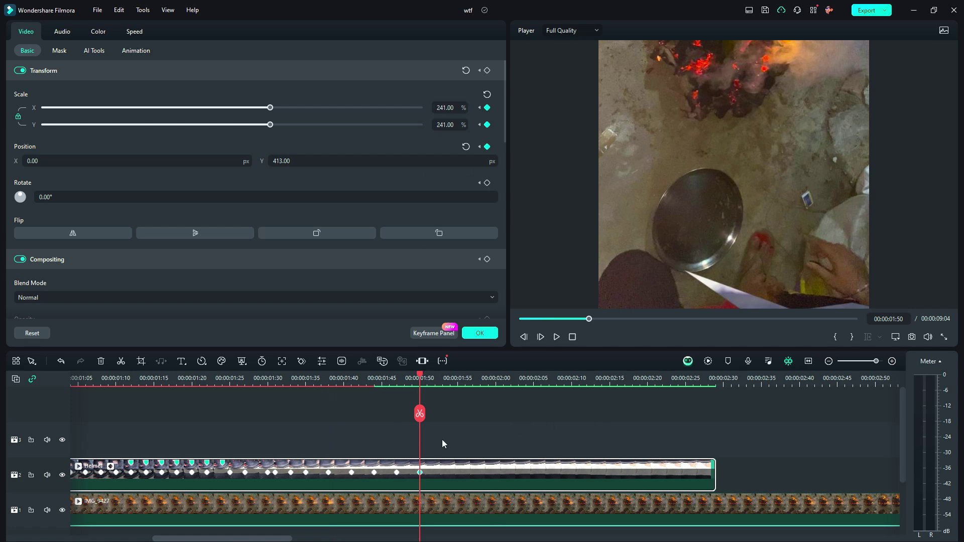
Step: Try reducing the Helmet clip's scale to 84% at the 00:00:01:50 keyframe, undo it and close the clip's settings
drag(457, 108, 371, 107)
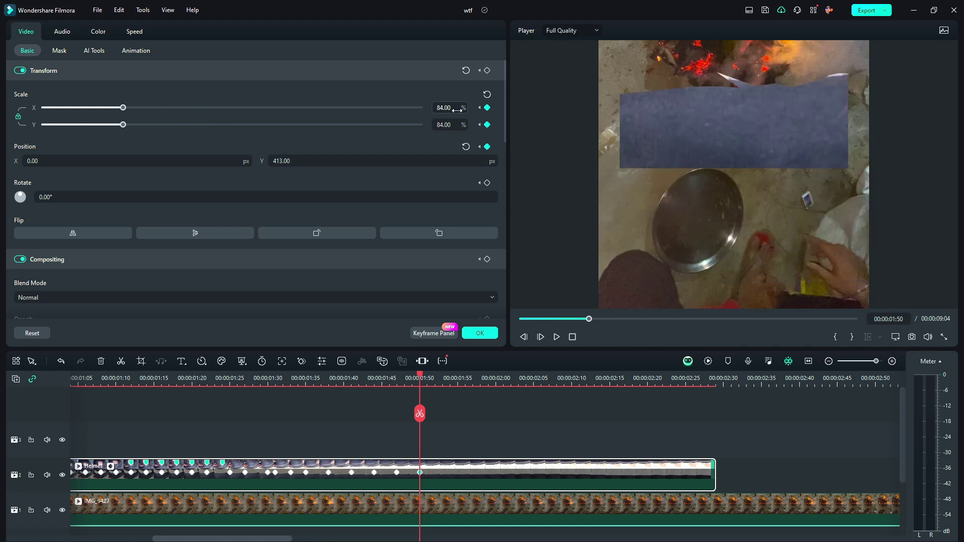
key(ctrl+z)
click(770, 465)
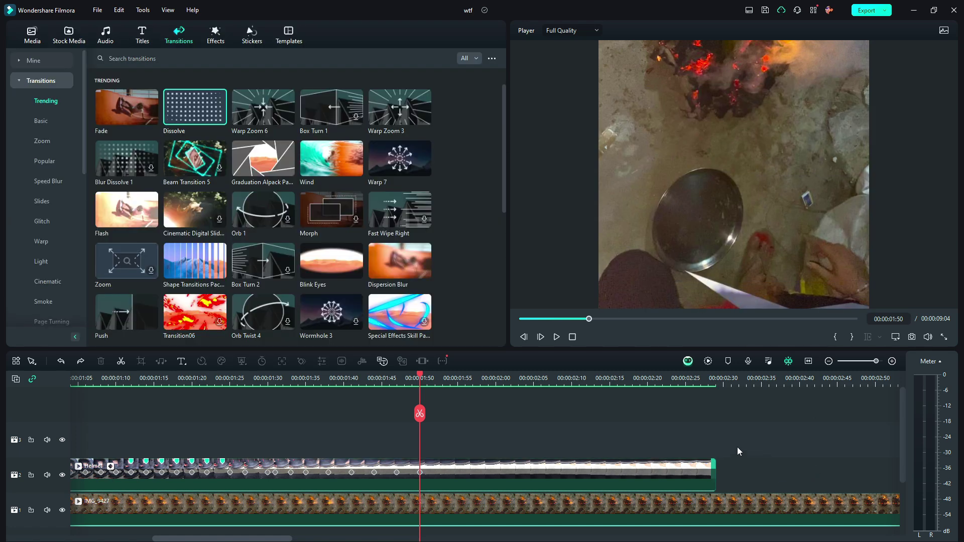
click(462, 484)
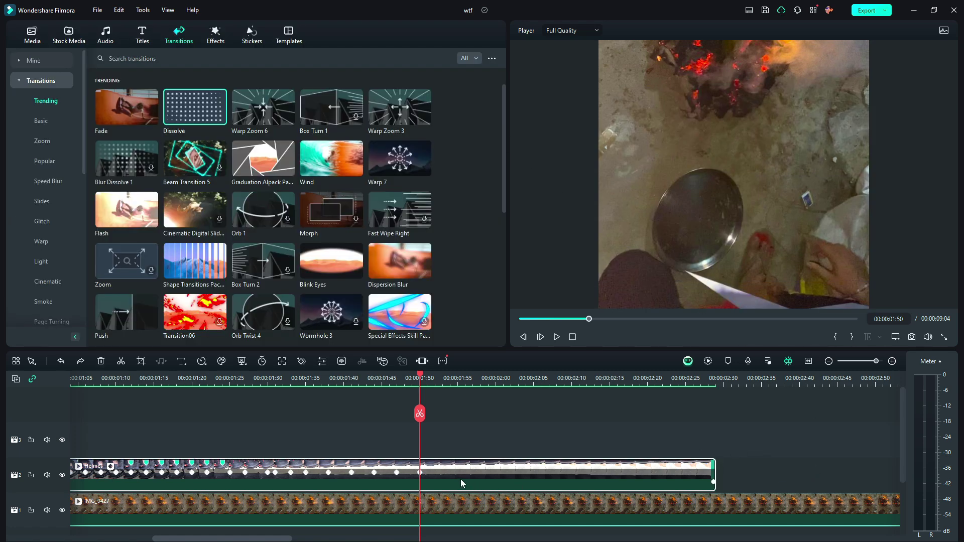
click(477, 436)
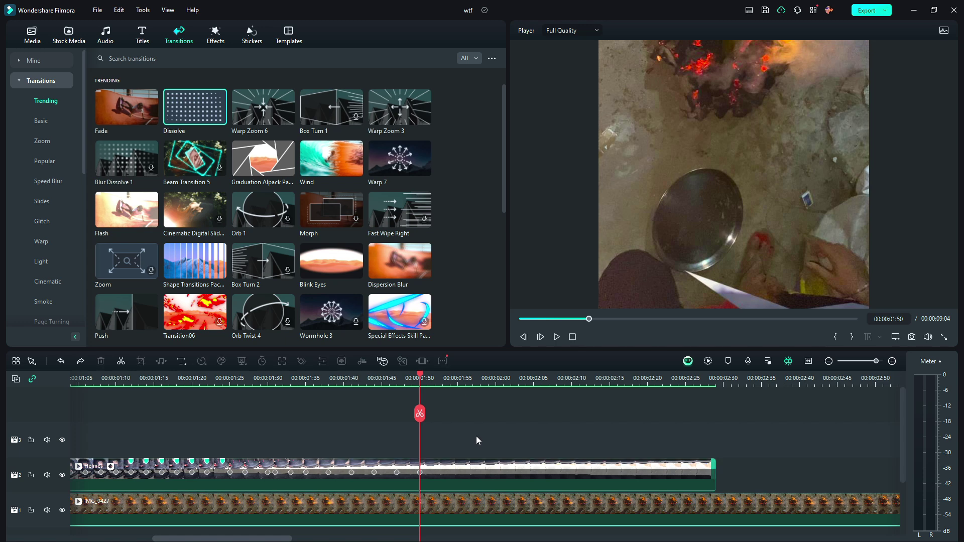